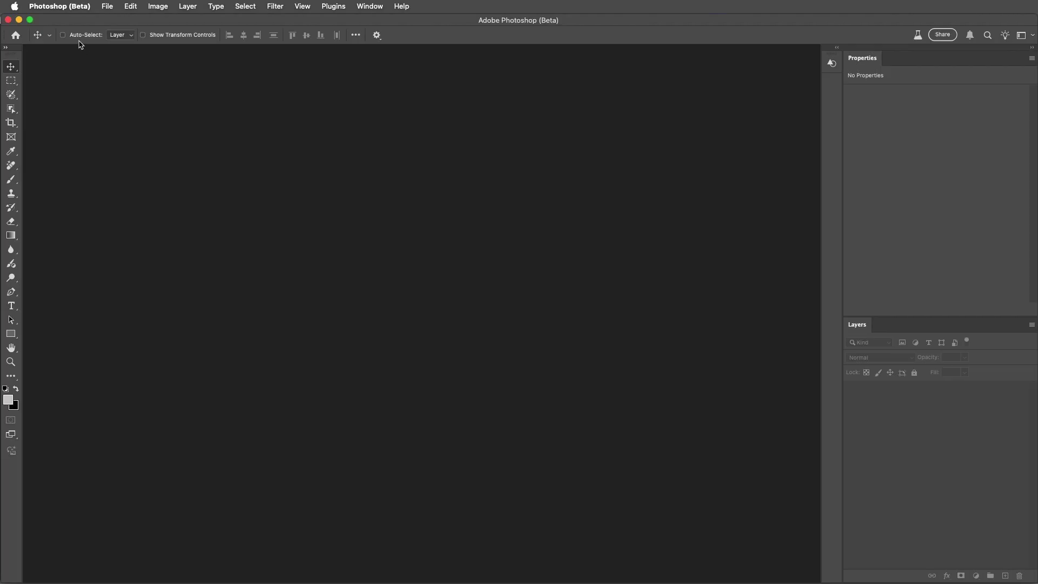
# - Open the Photoshop (Beta) application menu in the menu bar
pyautogui.click(61, 7)
# - Enable the New AI Features and Settings Panel technology preview in Camera Raw preferences
pyautogui.moveTo(94, 48)
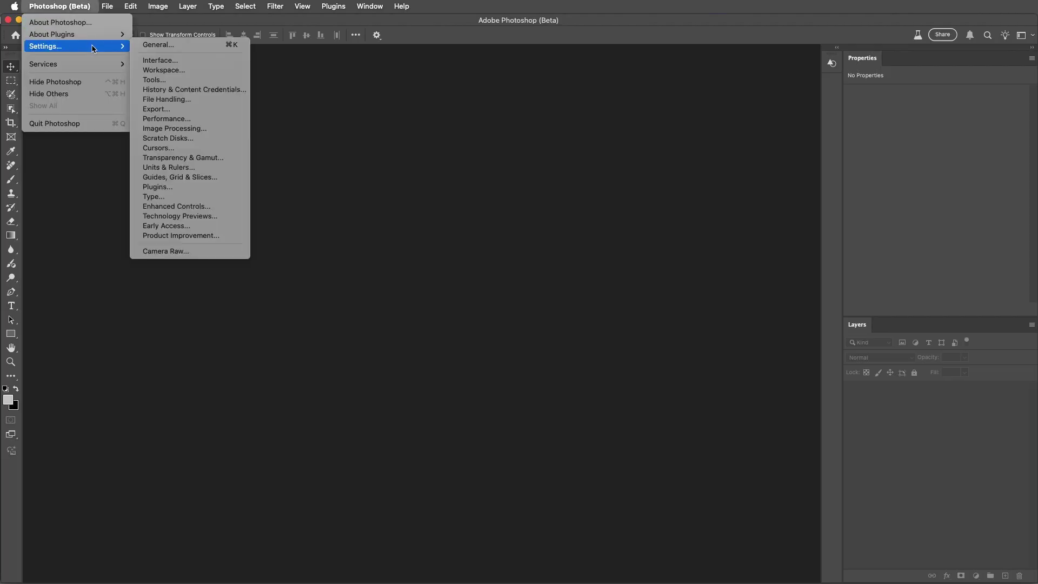
pyautogui.click(205, 253)
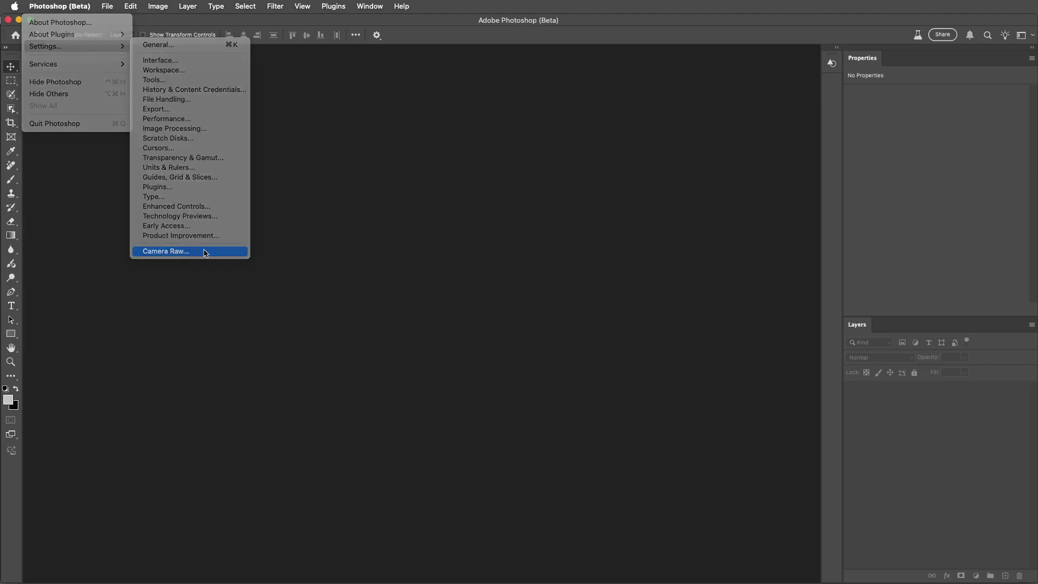
pyautogui.click(316, 191)
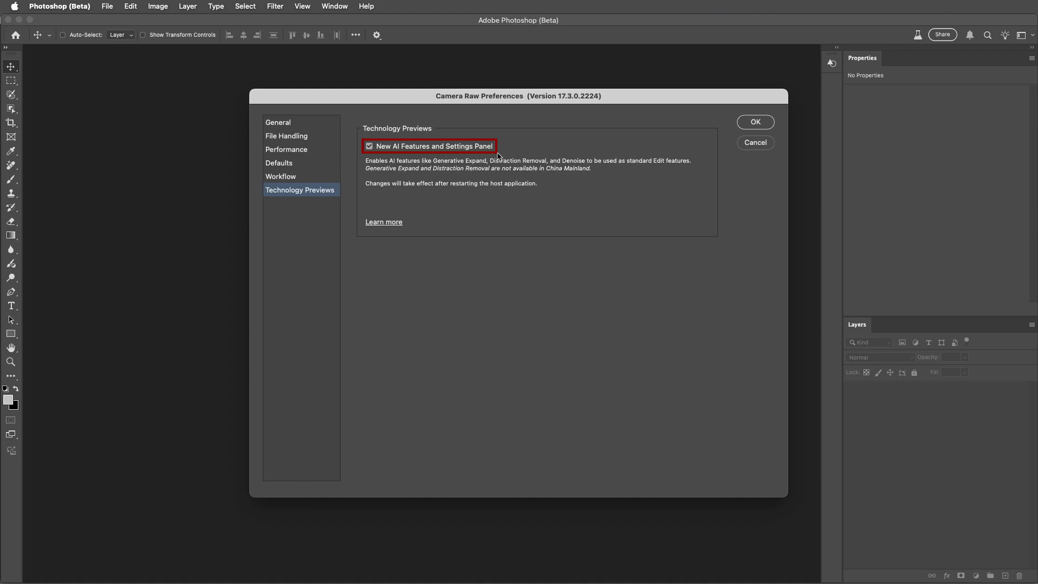
pyautogui.click(755, 122)
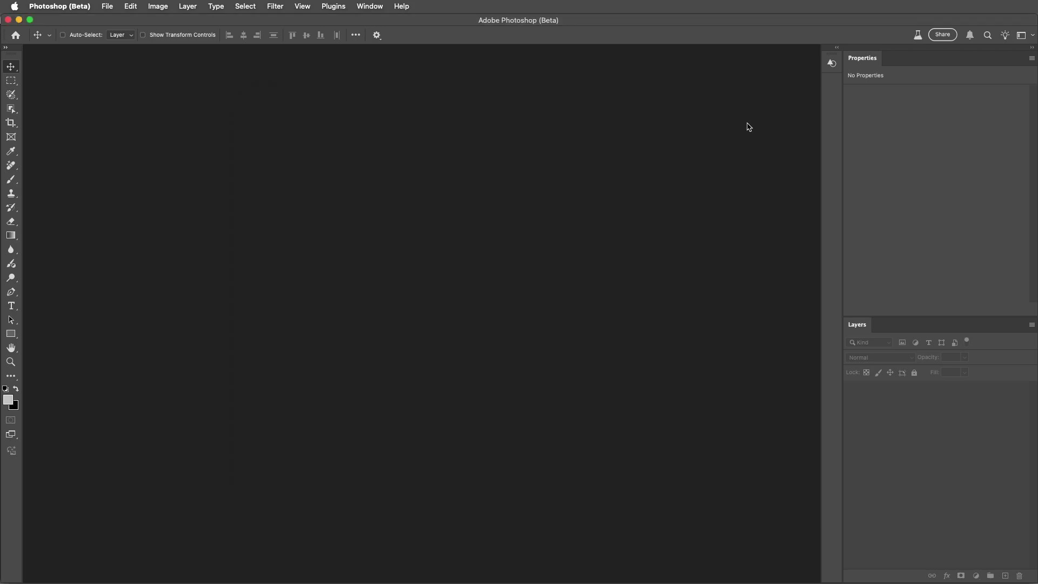
# - Switch to Bridge and confirm the New AI Features technology preview in its Camera Raw preferences
pyautogui.press('super+Tab')
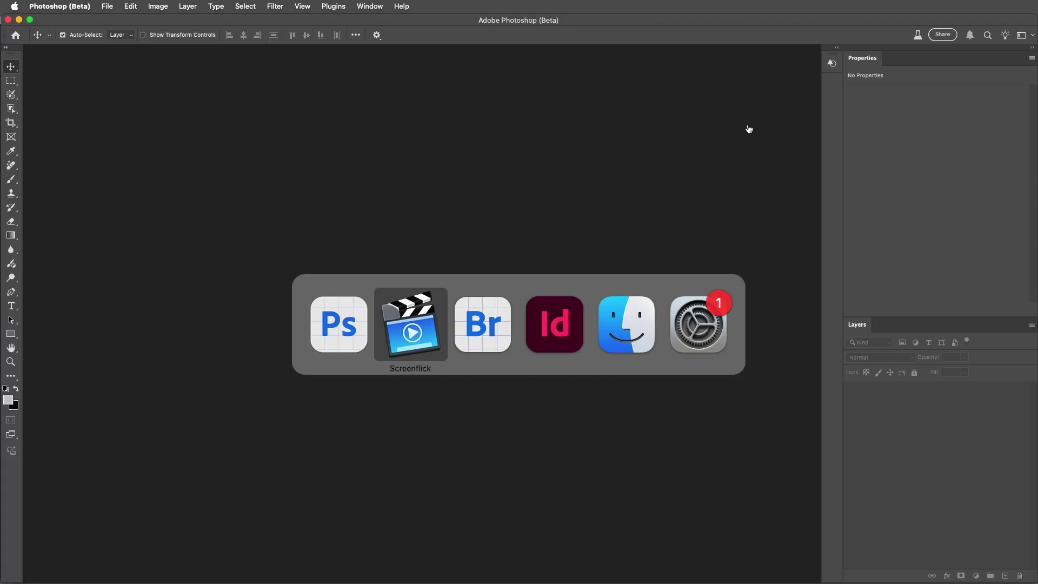
pyautogui.press('super+Tab')
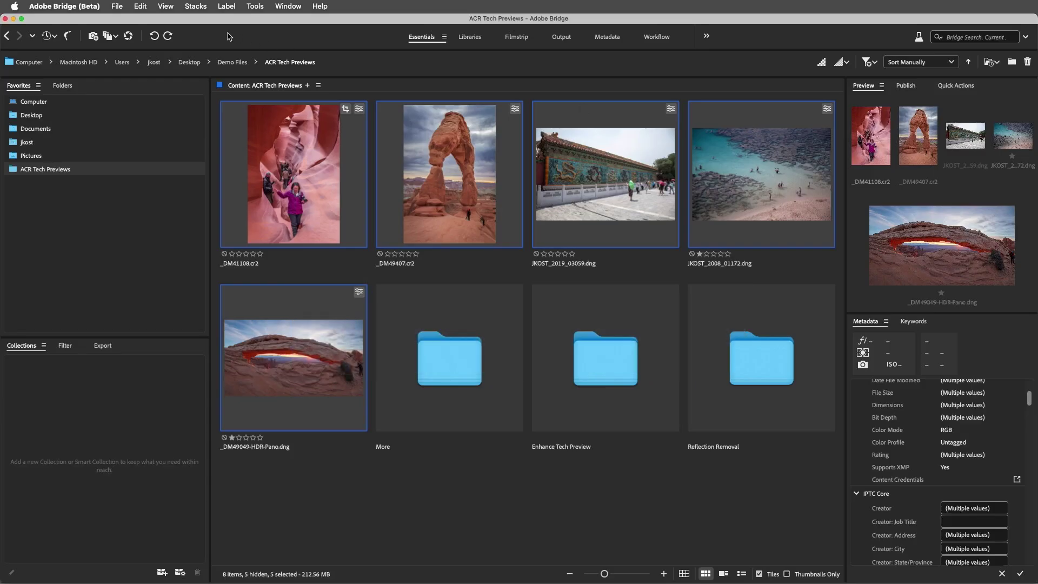
pyautogui.click(78, 7)
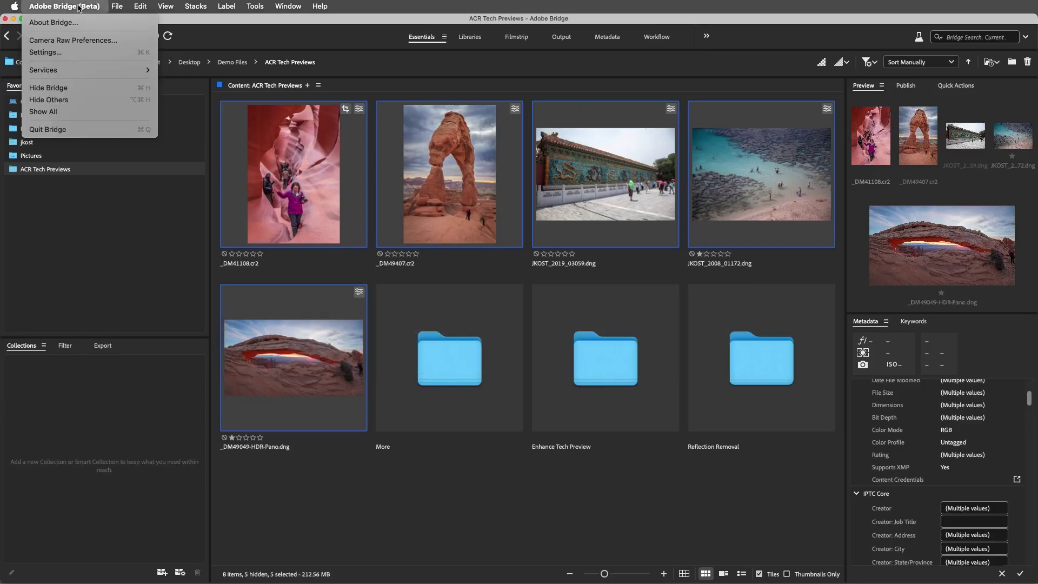
pyautogui.click(127, 41)
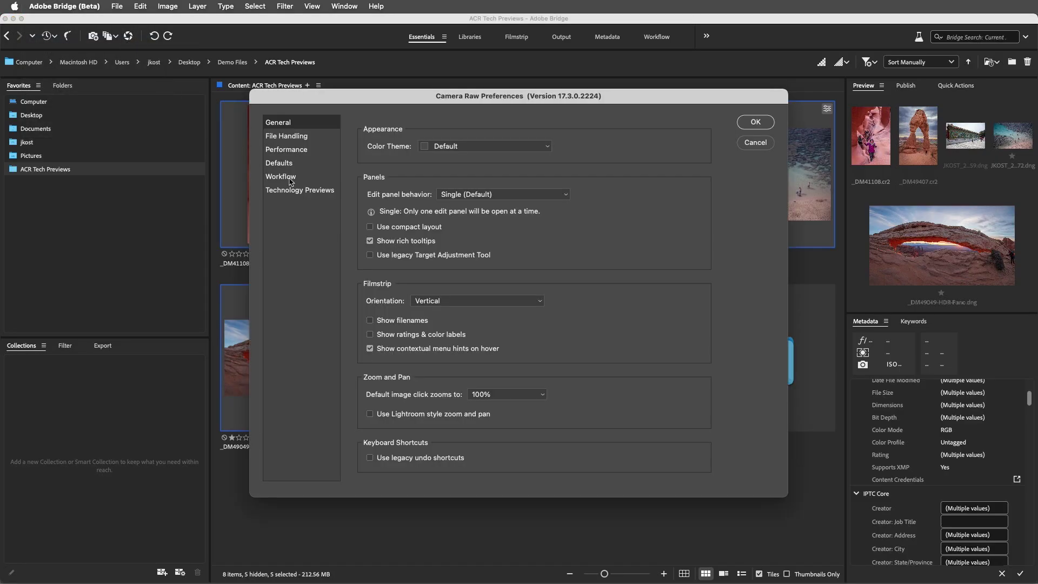
pyautogui.click(308, 190)
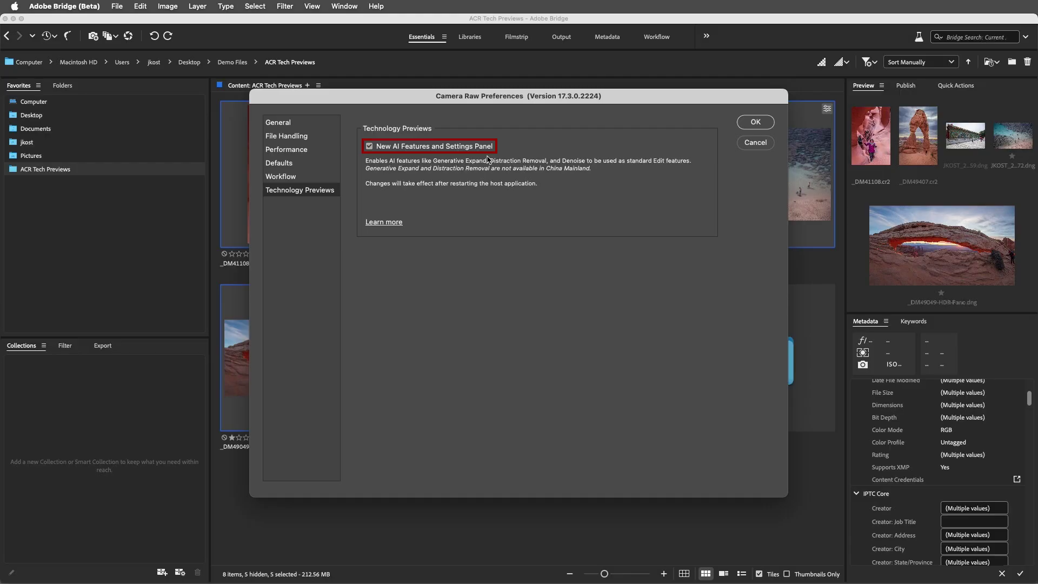
pyautogui.click(746, 126)
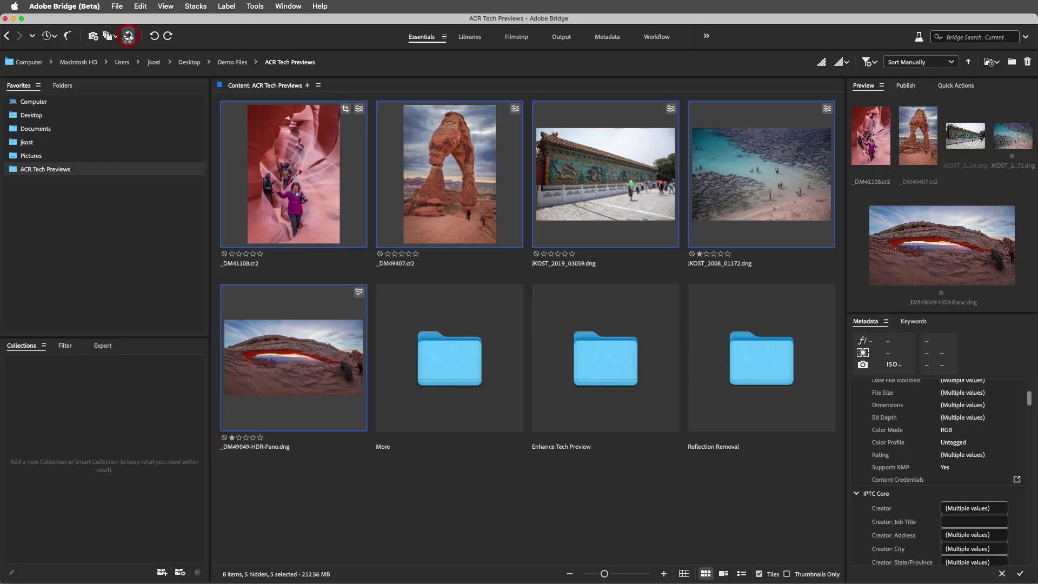
# - Open the five selected photos in Camera Raw and erase the two people under the arch
pyautogui.click(128, 36)
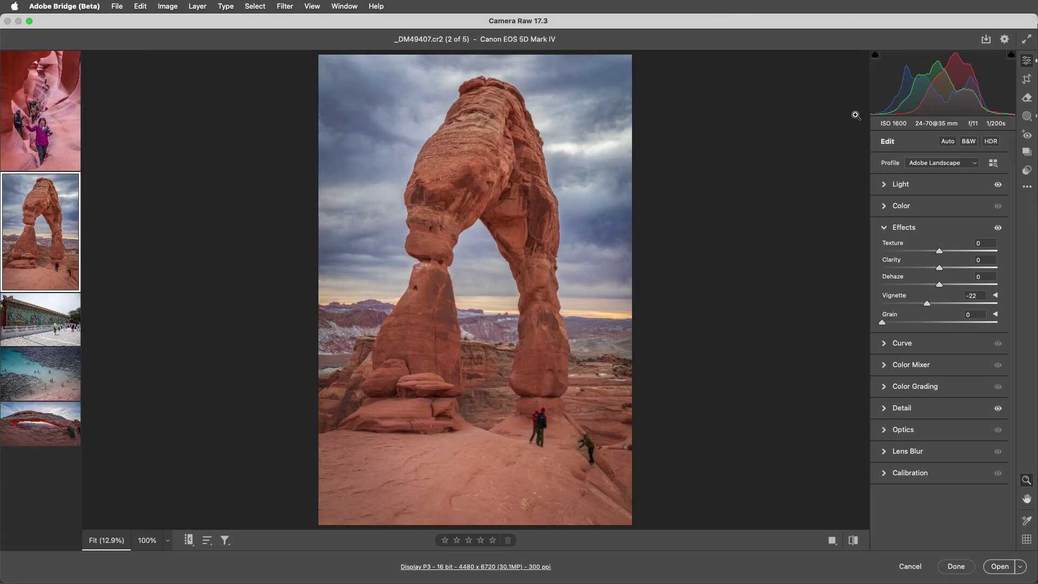
pyautogui.click(1027, 100)
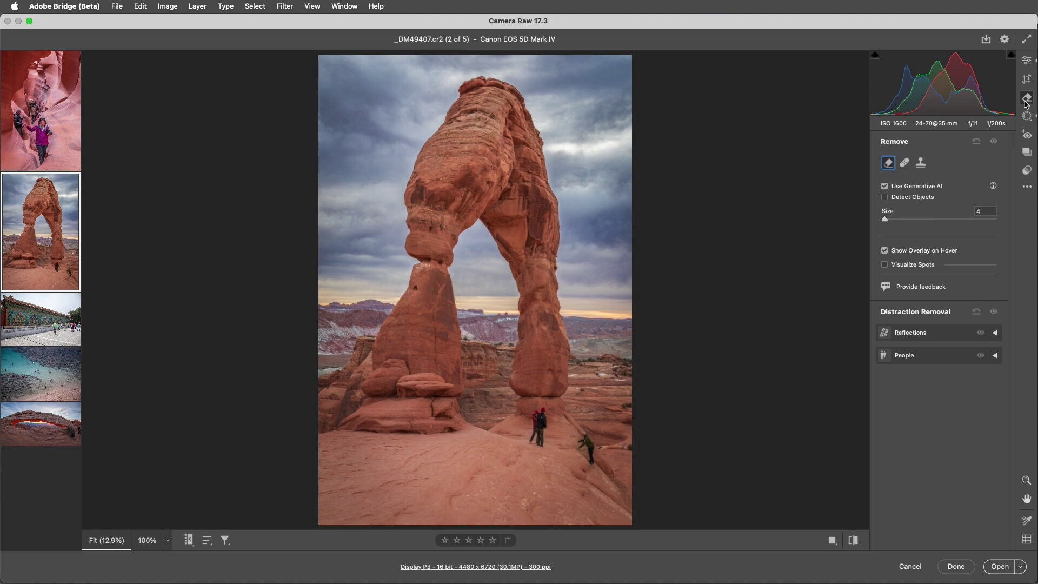
pyautogui.click(957, 357)
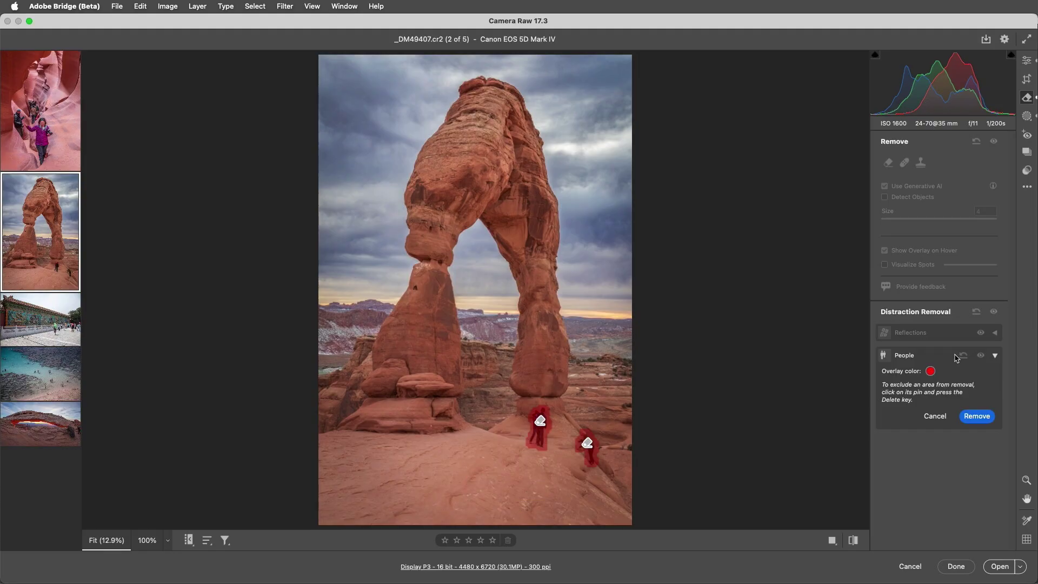
pyautogui.click(978, 411)
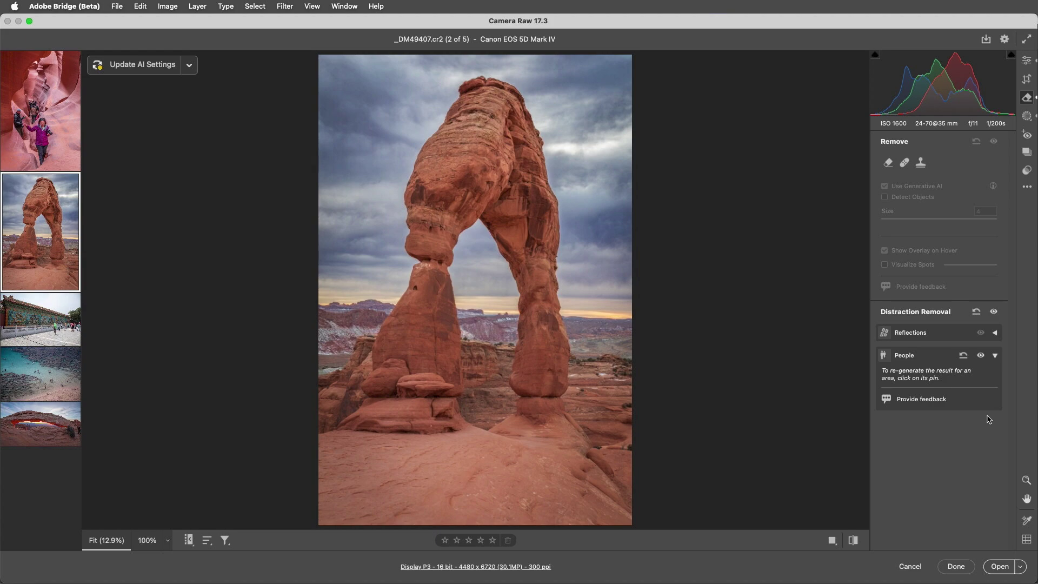
# - Regenerate one removal's fill and delete the other pin to restore the climber
pyautogui.click(541, 425)
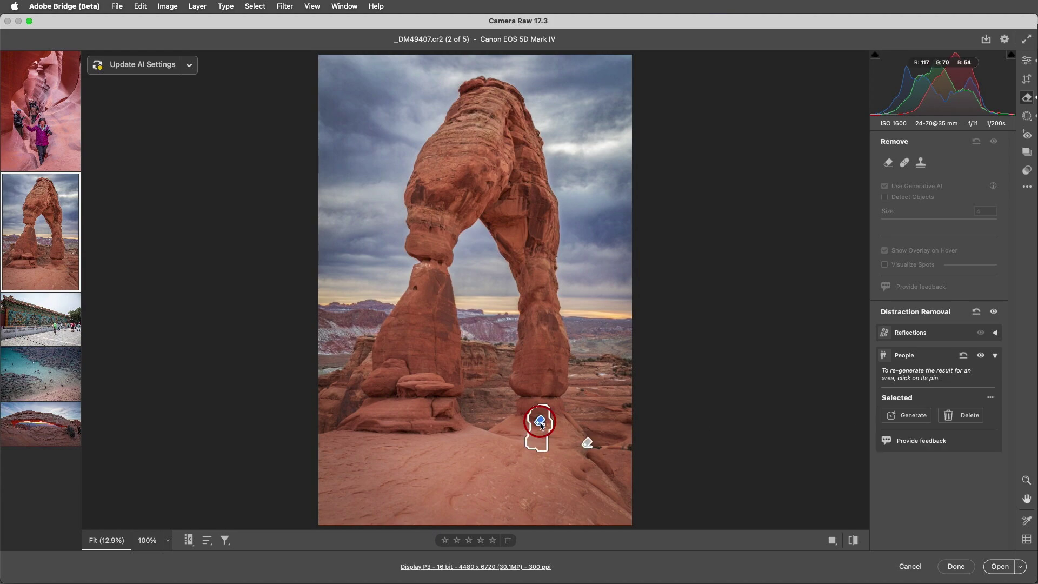
pyautogui.click(909, 420)
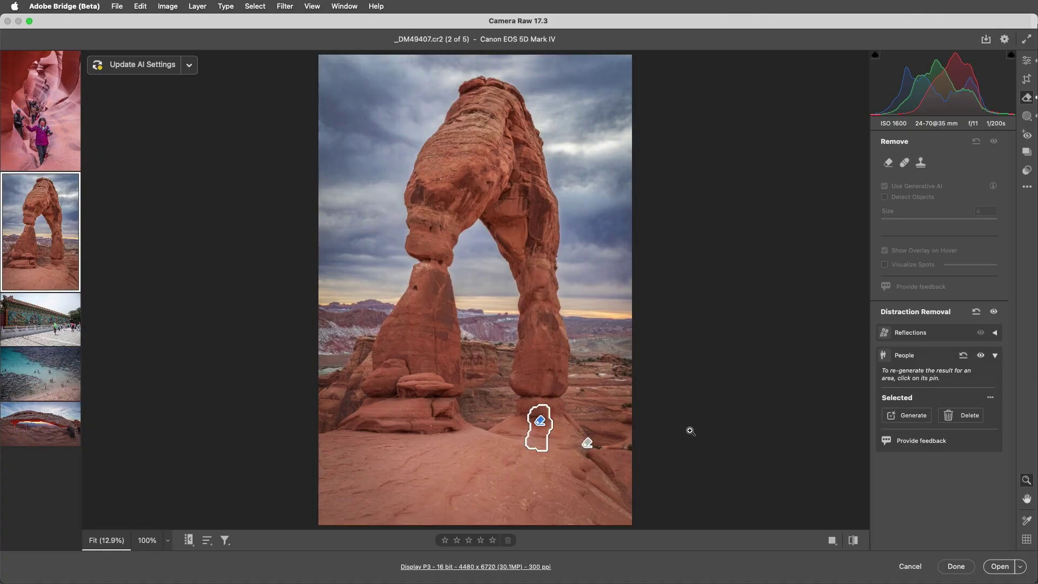
pyautogui.click(961, 415)
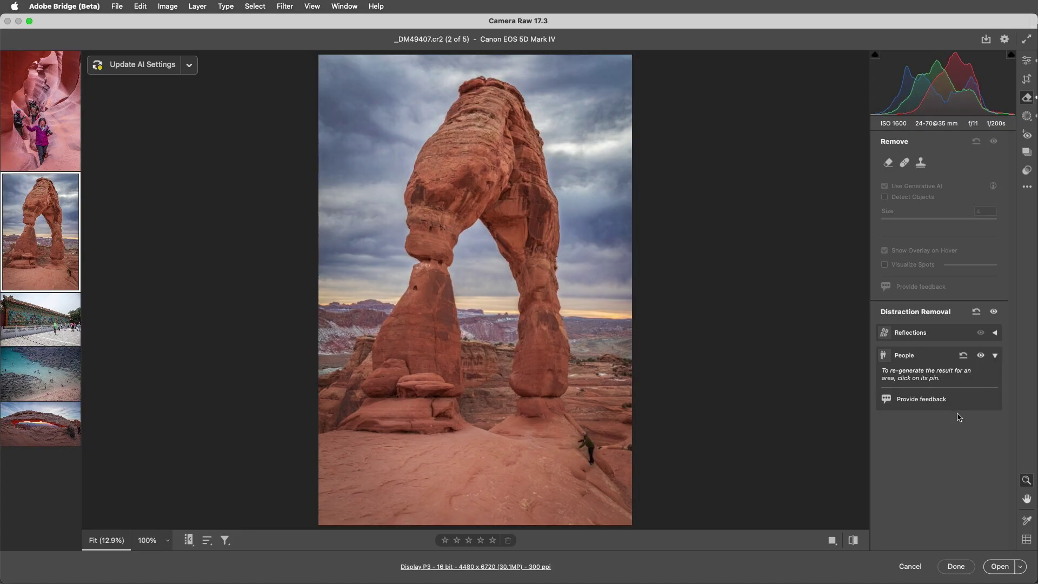
pyautogui.click(963, 356)
# - Erase the dragon-wall crowd except the green-umbrella woman, compare, then load the canyon photo _DM41108.cr2
pyautogui.click(66, 339)
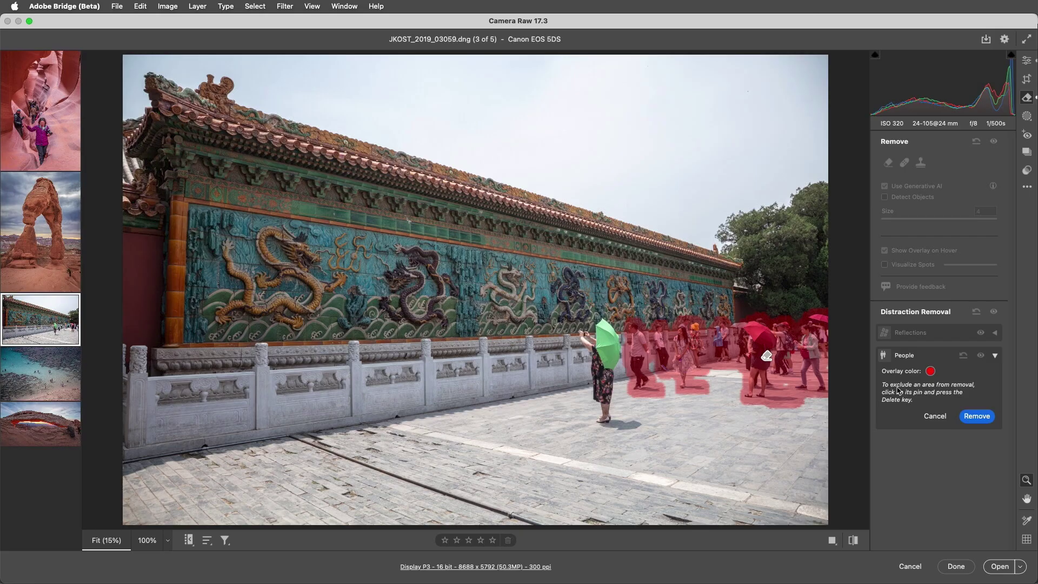
pyautogui.click(979, 417)
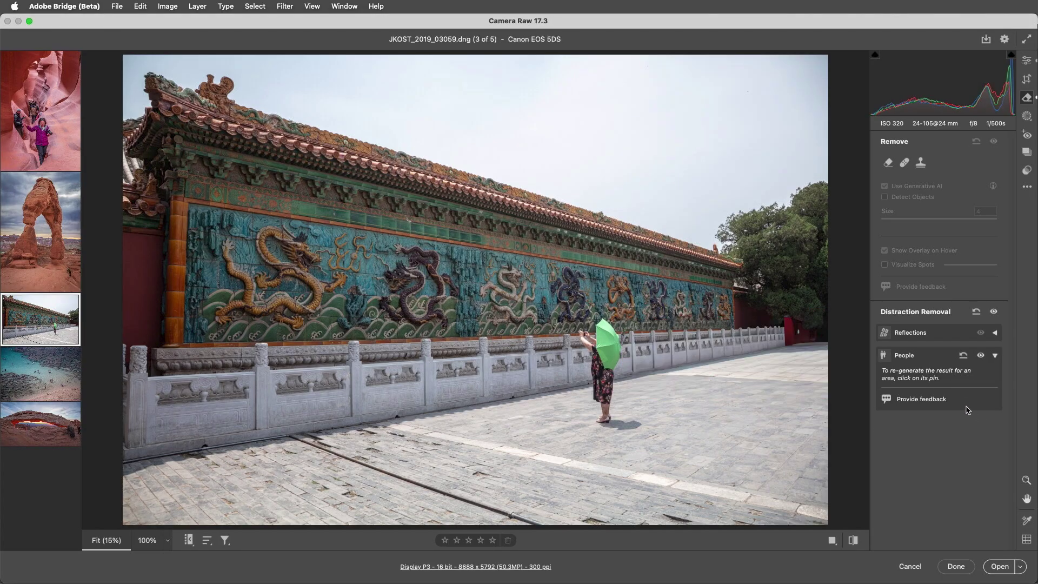
pyautogui.click(981, 356)
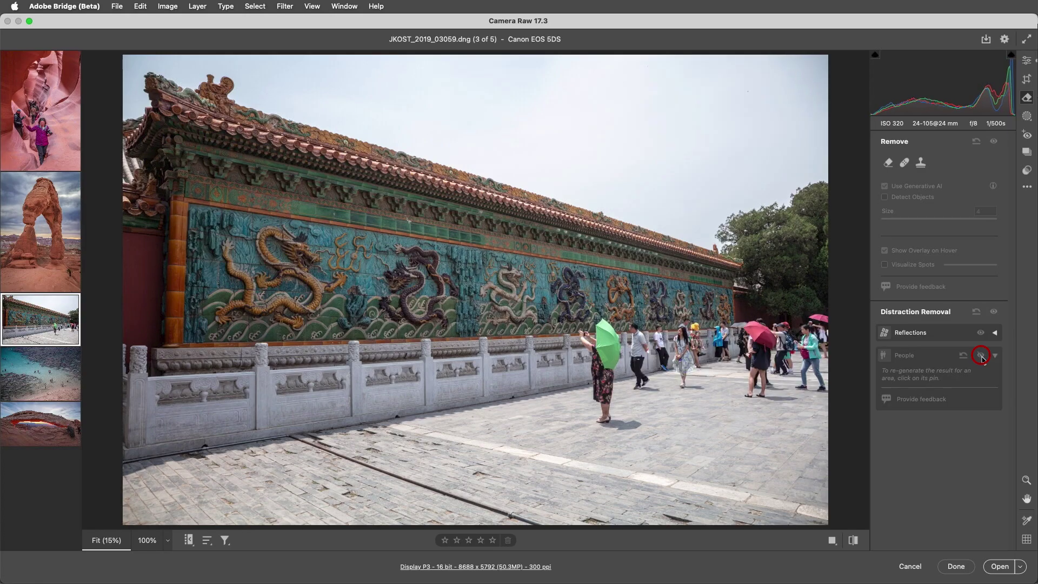
pyautogui.click(981, 357)
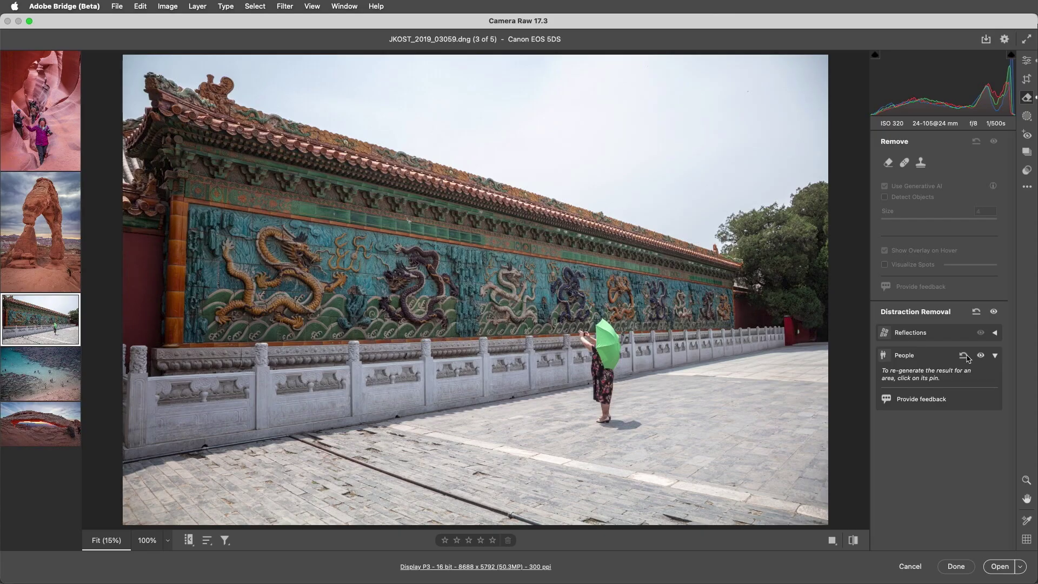
pyautogui.click(76, 154)
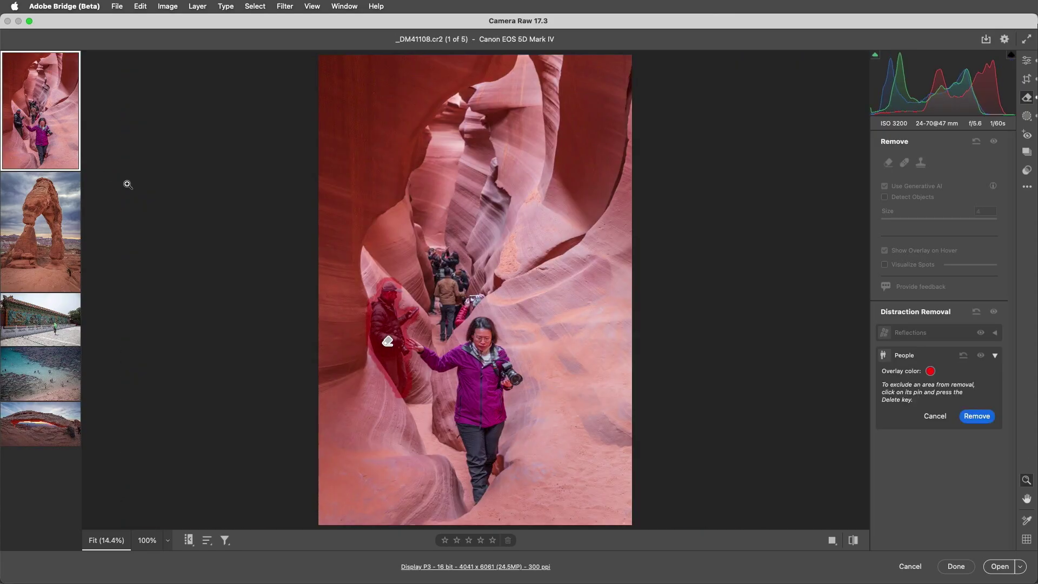
# - Erase the dark-jacketed man from the canyon photo and switch to the generative Remove brush
pyautogui.click(977, 417)
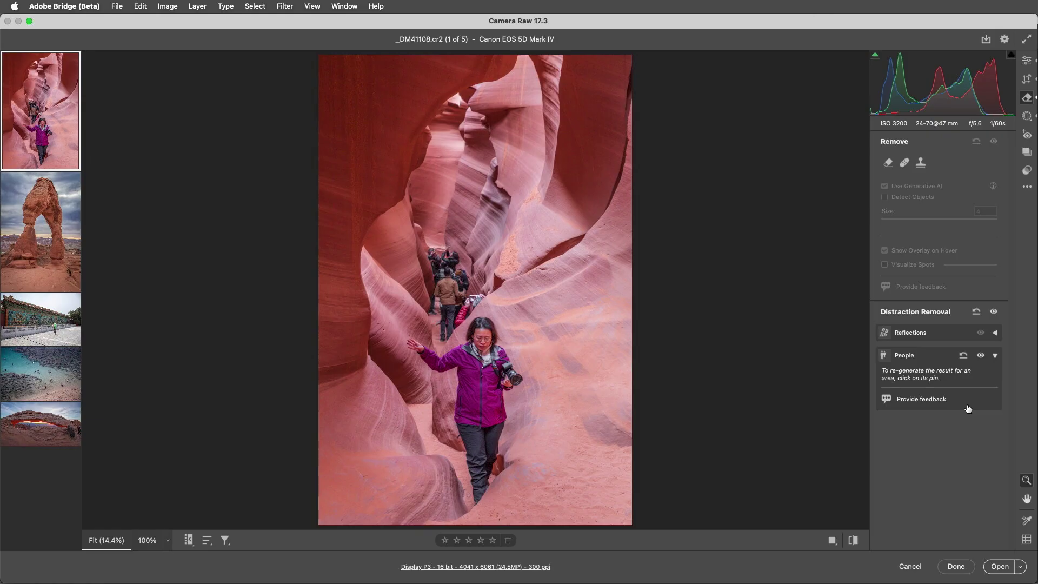
pyautogui.press('b')
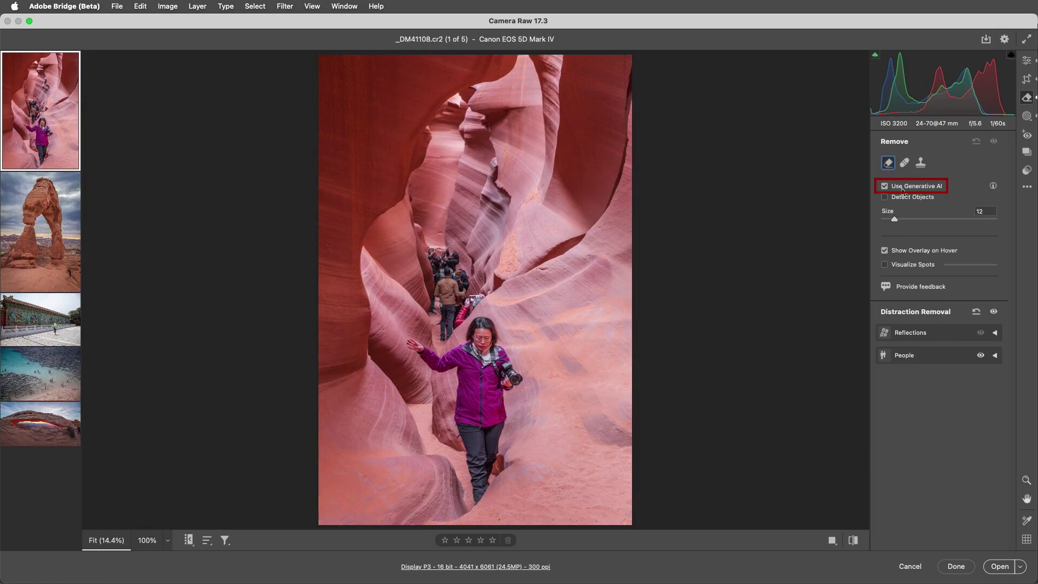
# - Generatively remove the group farther up the canyon, comparing fill variations, then load the beach photo
pyautogui.moveTo(428, 254)
pyautogui.mouseDown()
pyautogui.moveTo(455, 254)
pyautogui.moveTo(474, 298)
pyautogui.moveTo(443, 329)
pyautogui.moveTo(430, 262)
pyautogui.mouseUp()
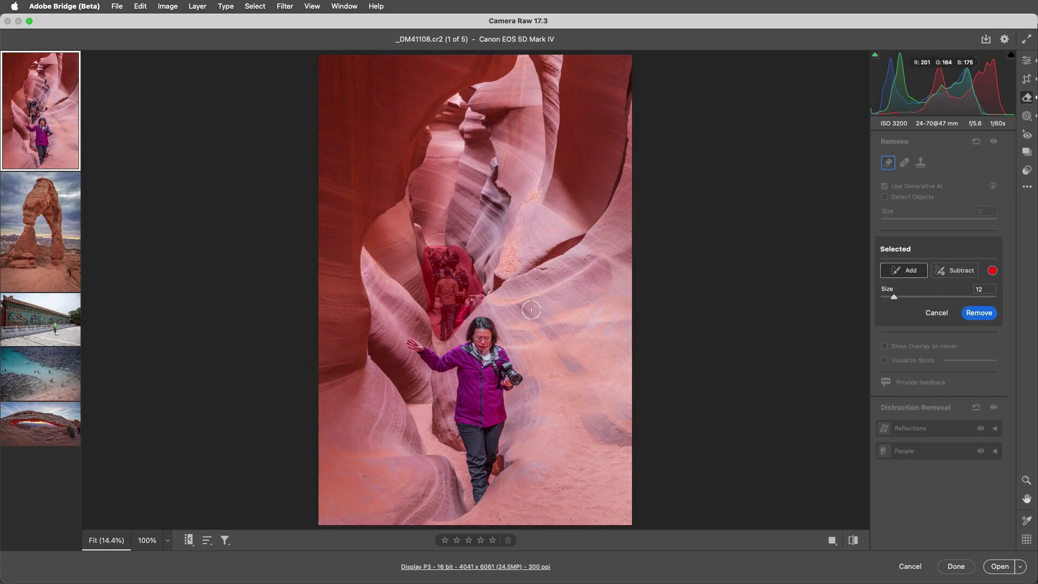
pyautogui.click(979, 314)
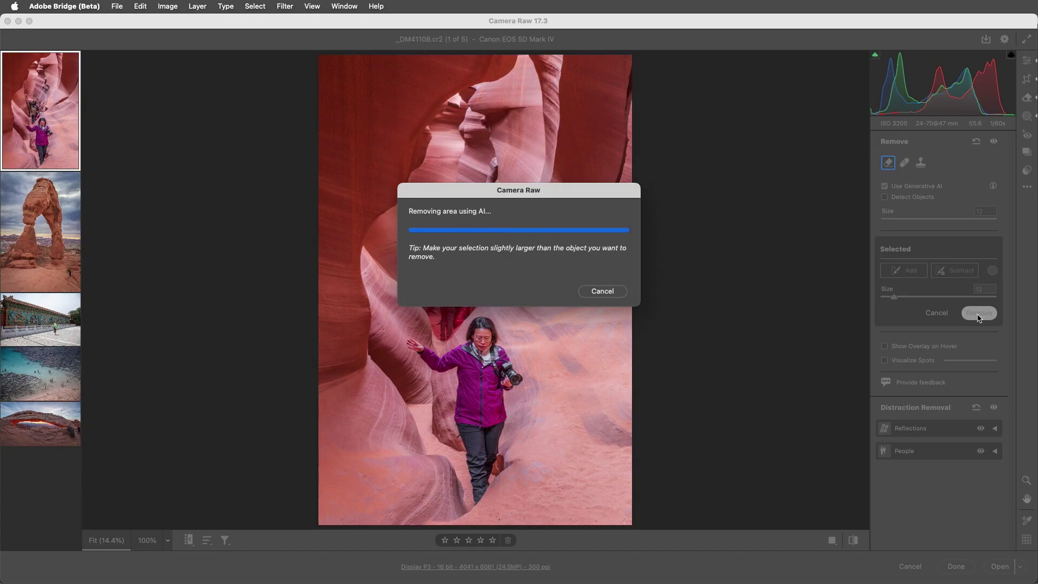
pyautogui.click(955, 310)
pyautogui.click(955, 311)
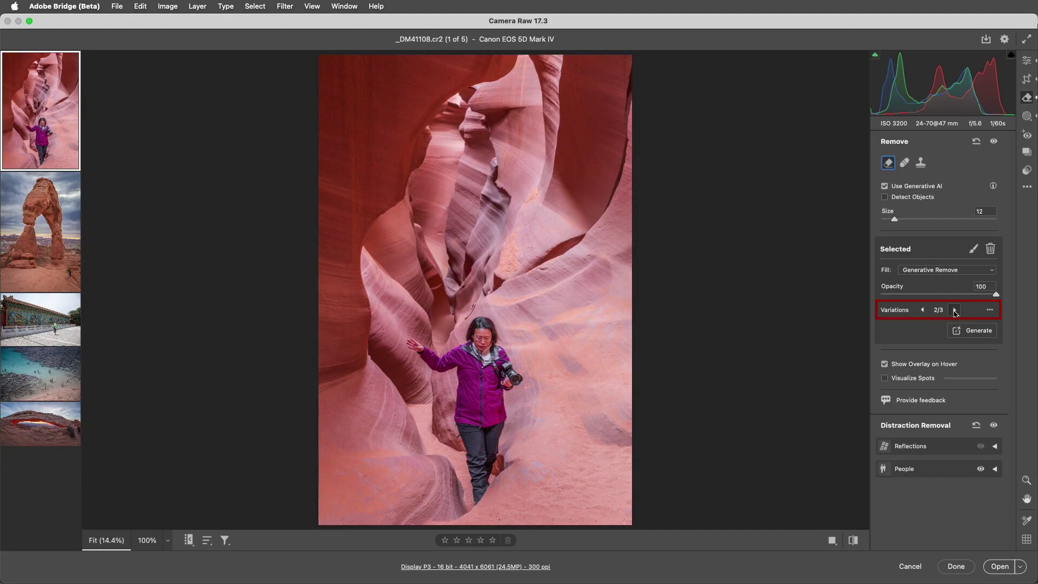
pyautogui.click(955, 311)
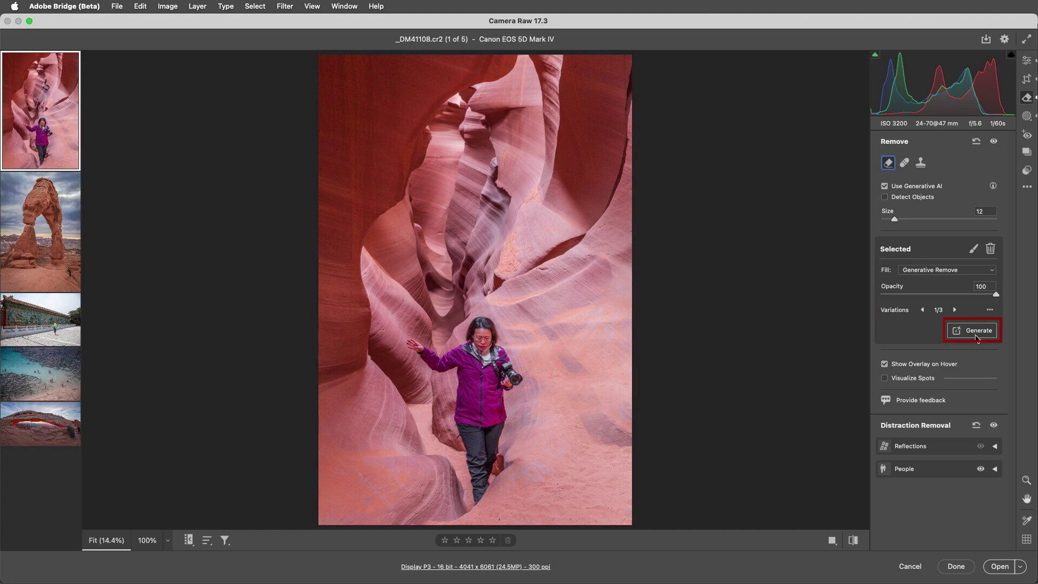
pyautogui.click(64, 377)
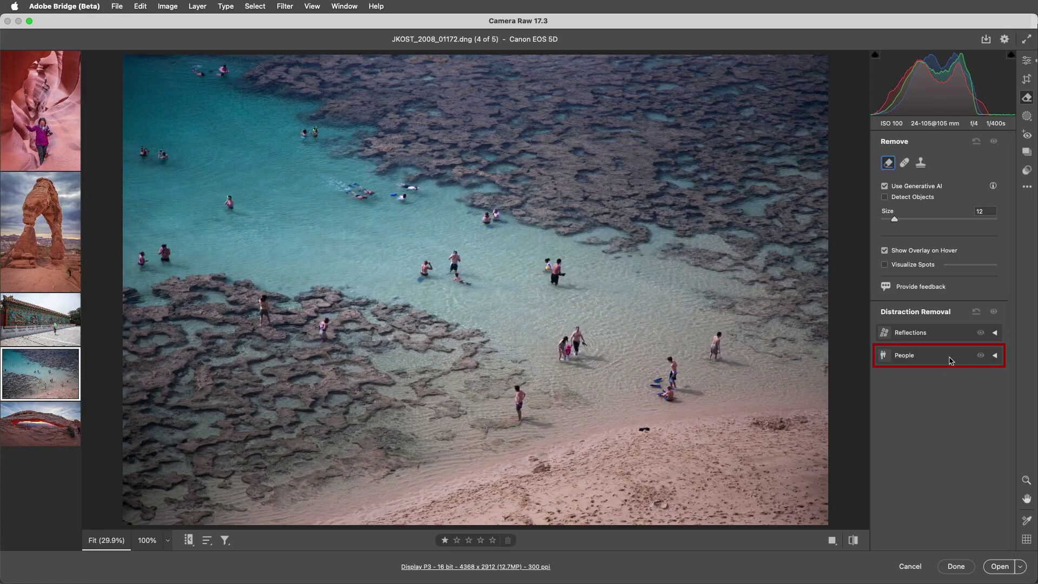
# - Detect and remove all swimmers and waders in the beach photo JKOST_2008_01172.dng
pyautogui.click(949, 361)
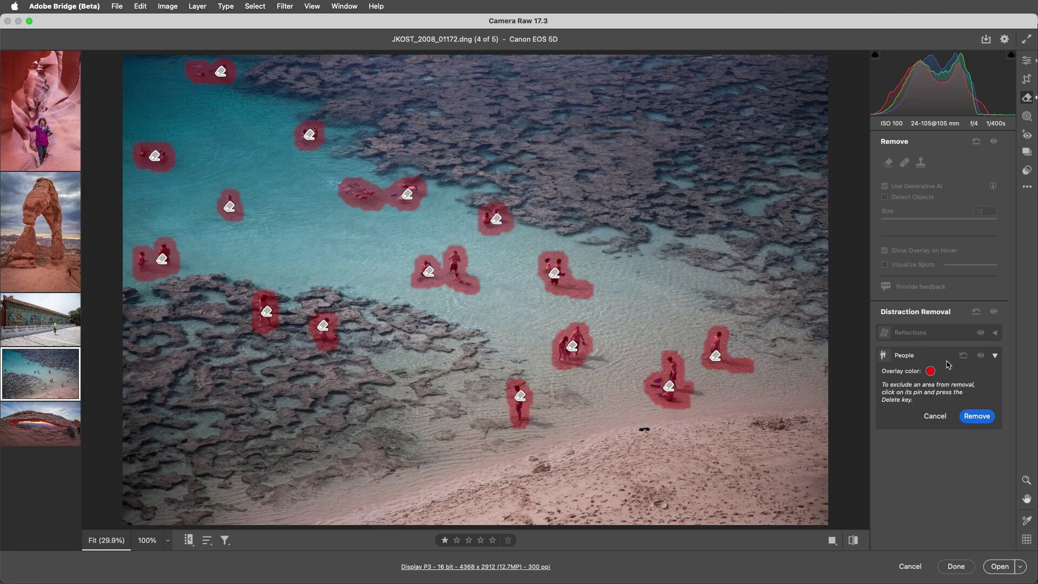
pyautogui.click(982, 420)
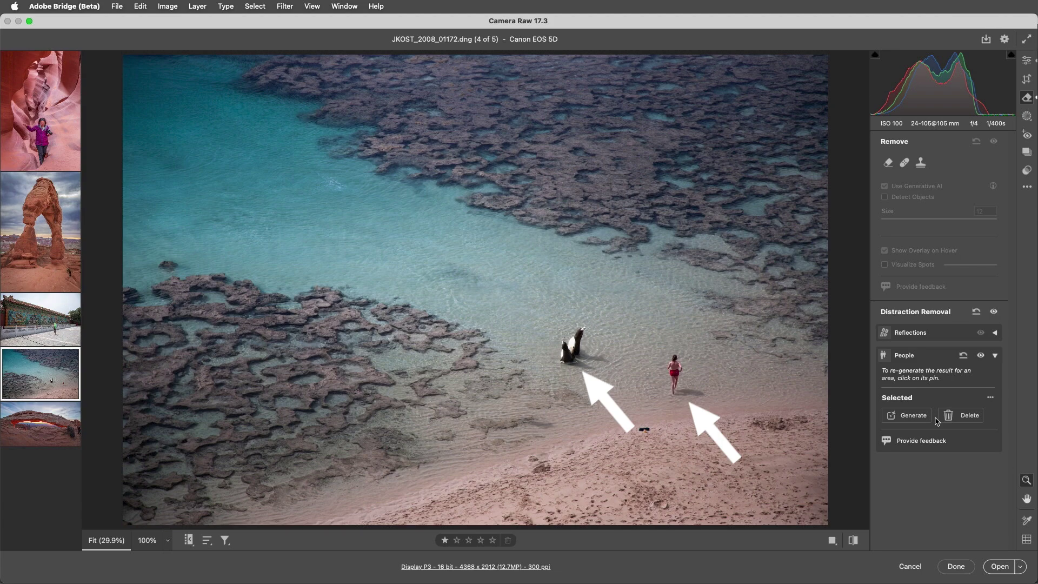
# - Delete the flawed removals over the woman in red and the swimmers to restore them
pyautogui.click(939, 417)
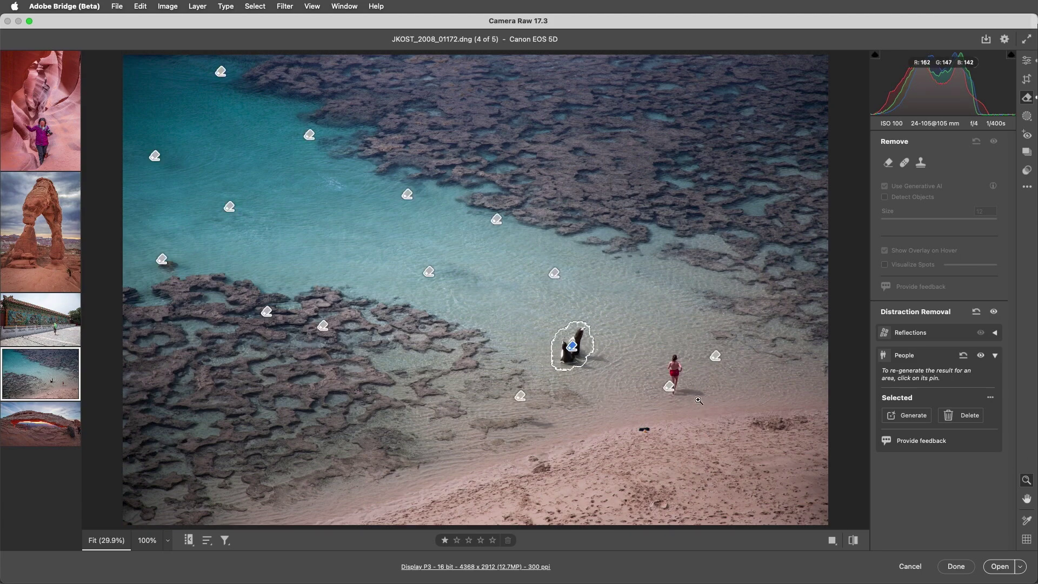
pyautogui.click(572, 348)
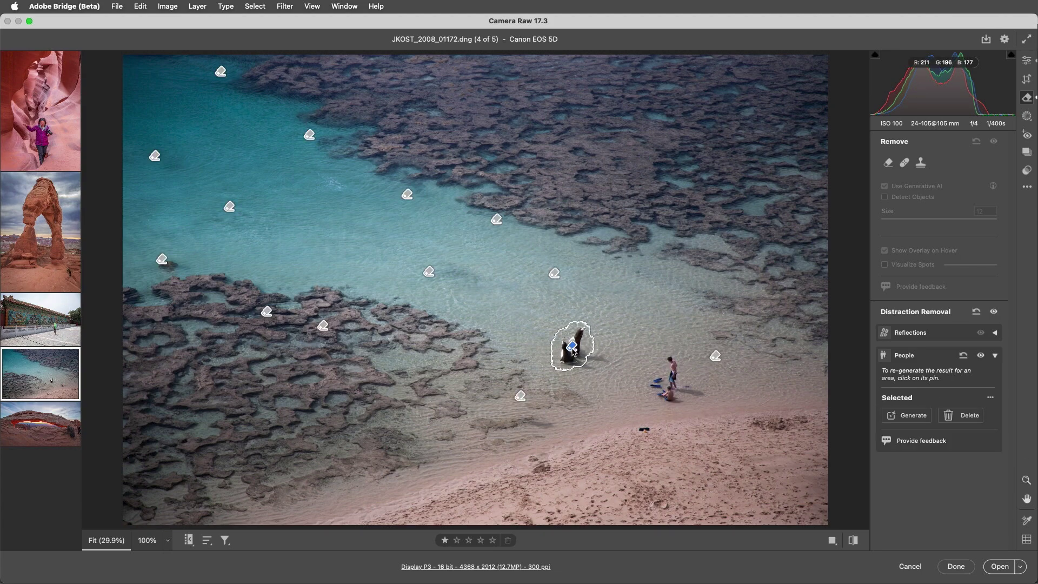
pyautogui.press('Delete')
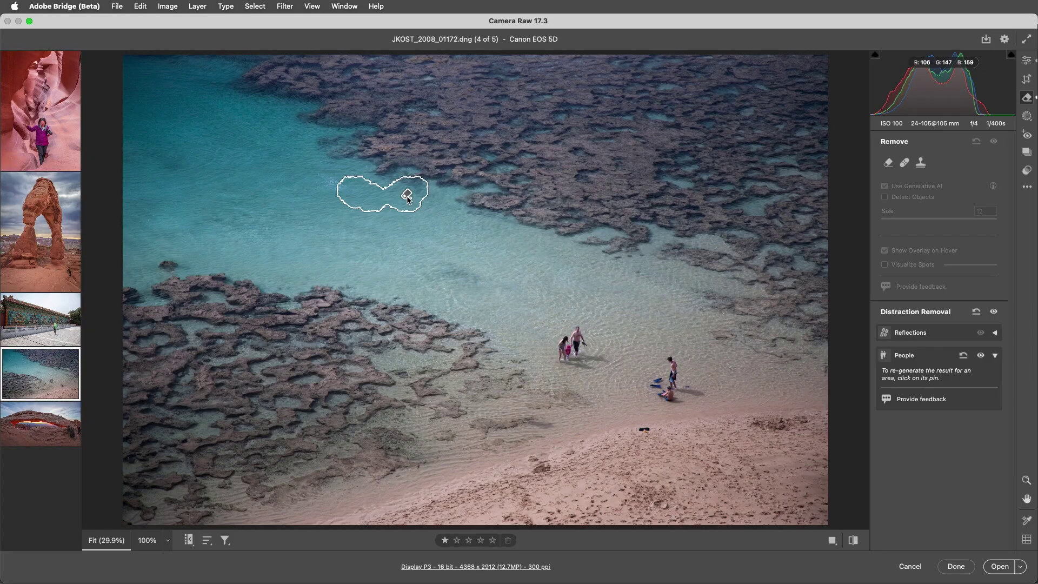
pyautogui.click(409, 200)
pyautogui.press('Delete')
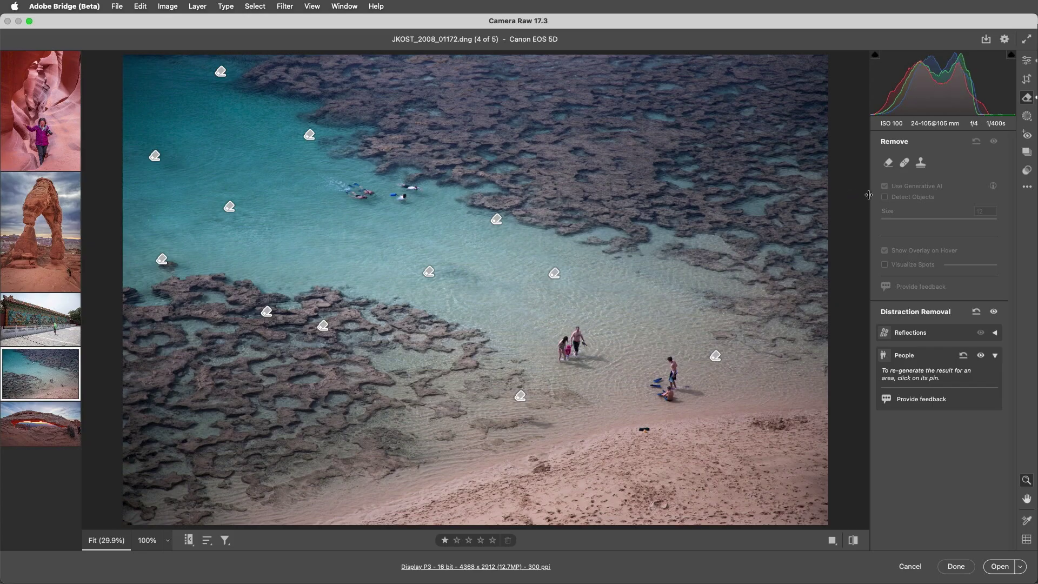
# - Brush over the reef swimmer, the waders, two people near shore and the dark sand object, then remove them
pyautogui.press('b')
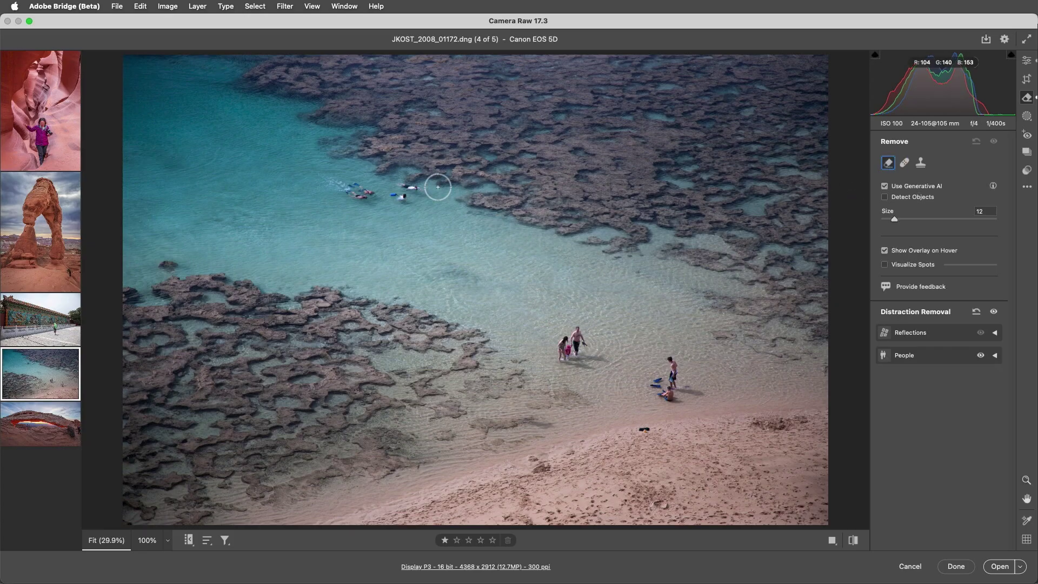
pyautogui.moveTo(406, 185); pyautogui.dragTo(419, 194)
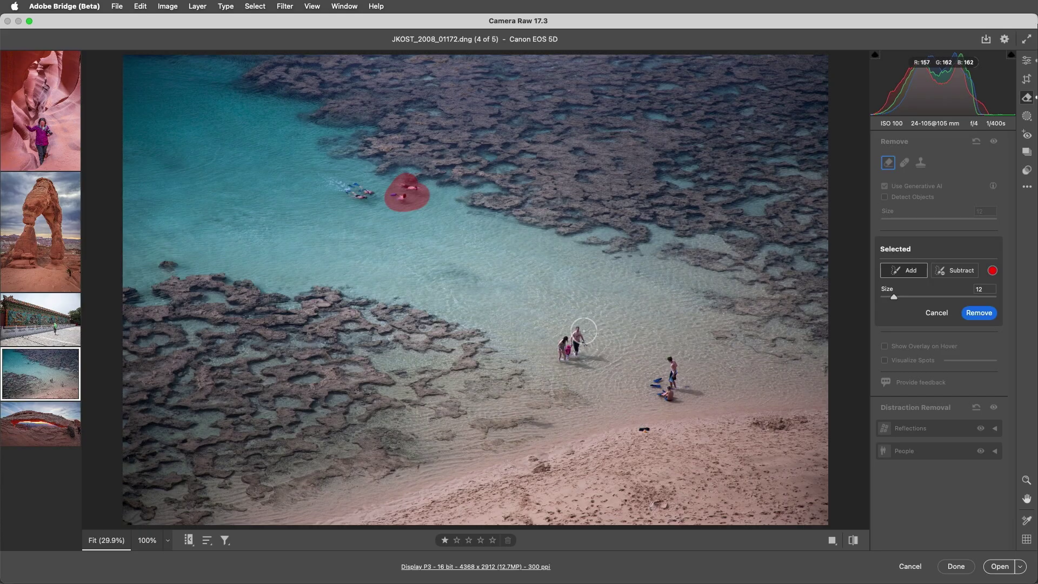
pyautogui.moveTo(575, 343)
pyautogui.mouseDown()
pyautogui.moveTo(557, 348)
pyautogui.moveTo(620, 380)
pyautogui.mouseUp()
pyautogui.moveTo(670, 358)
pyautogui.mouseDown()
pyautogui.moveTo(660, 394)
pyautogui.moveTo(689, 392)
pyautogui.moveTo(675, 386)
pyautogui.mouseUp()
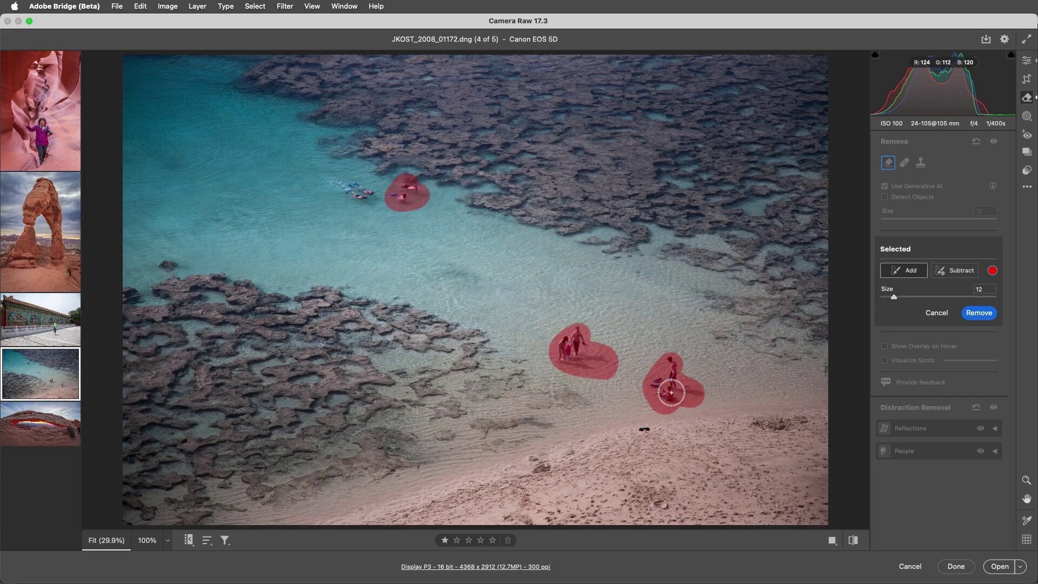
pyautogui.click(645, 430)
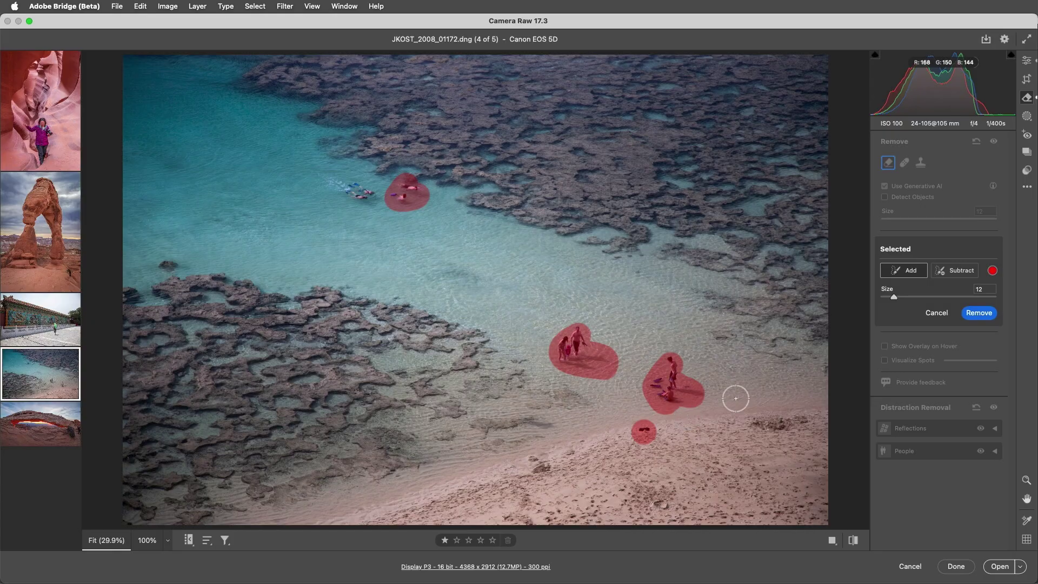
pyautogui.click(973, 314)
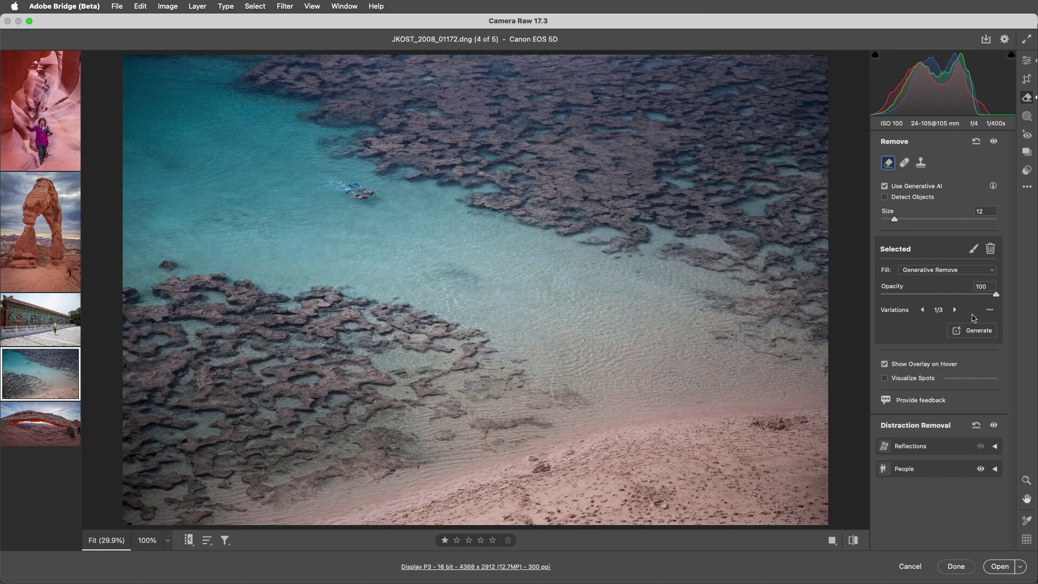
# - Copy only the Remove > People setting from the beach photo
pyautogui.click(1026, 187)
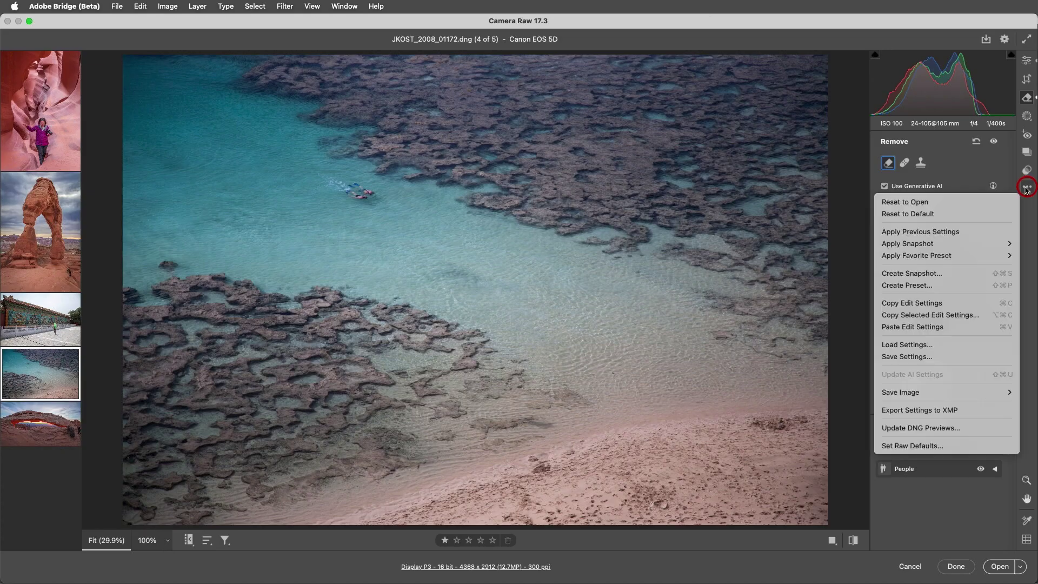
pyautogui.click(989, 318)
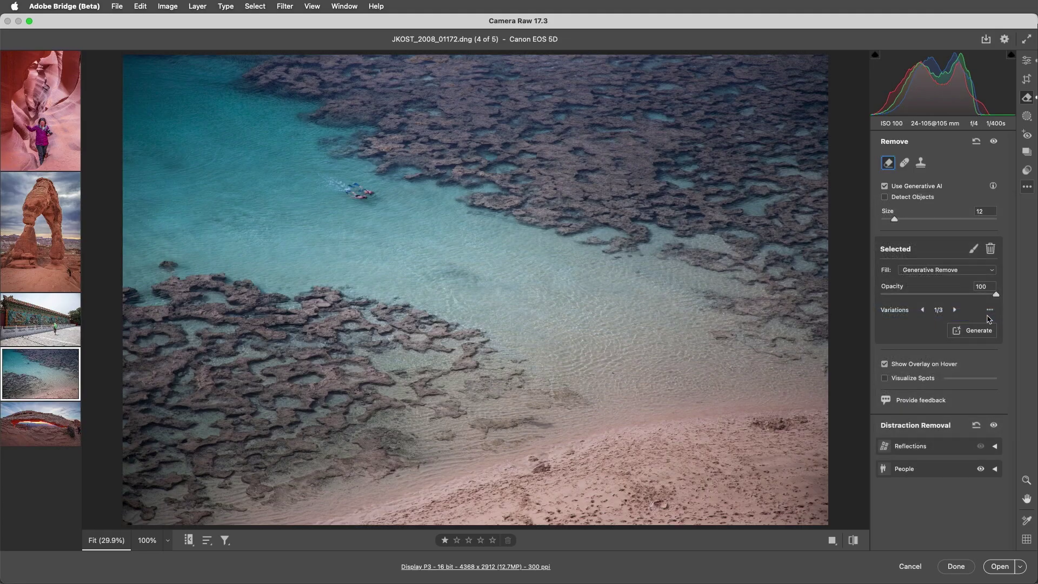
pyautogui.click(600, 189)
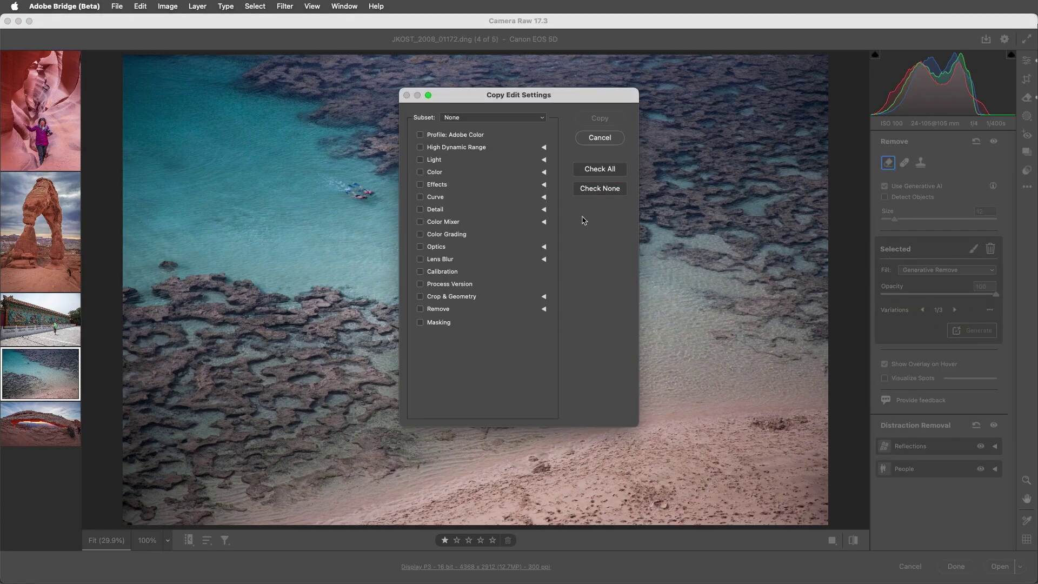
pyautogui.click(544, 308)
pyautogui.click(429, 338)
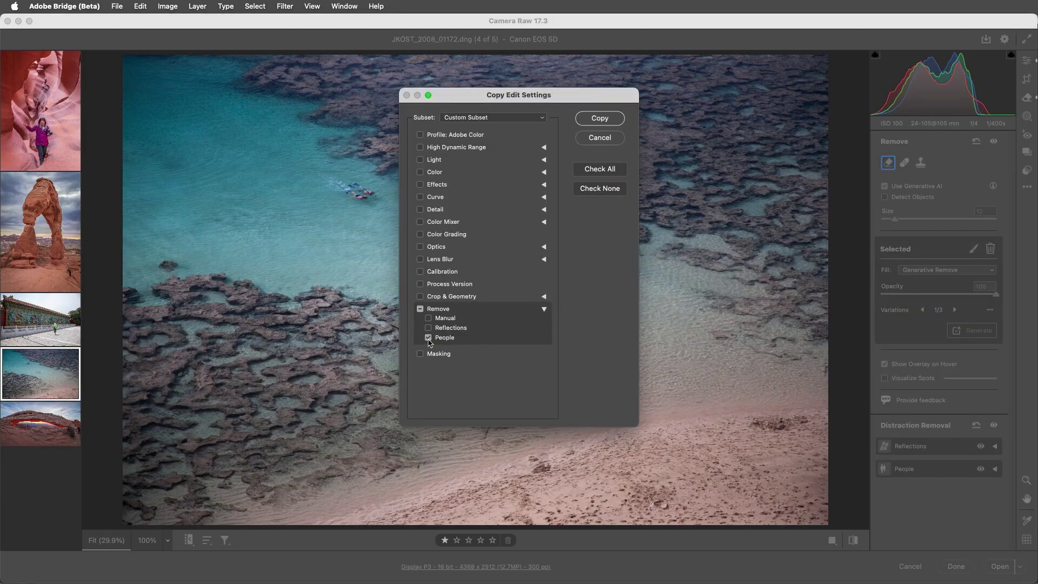
pyautogui.click(608, 122)
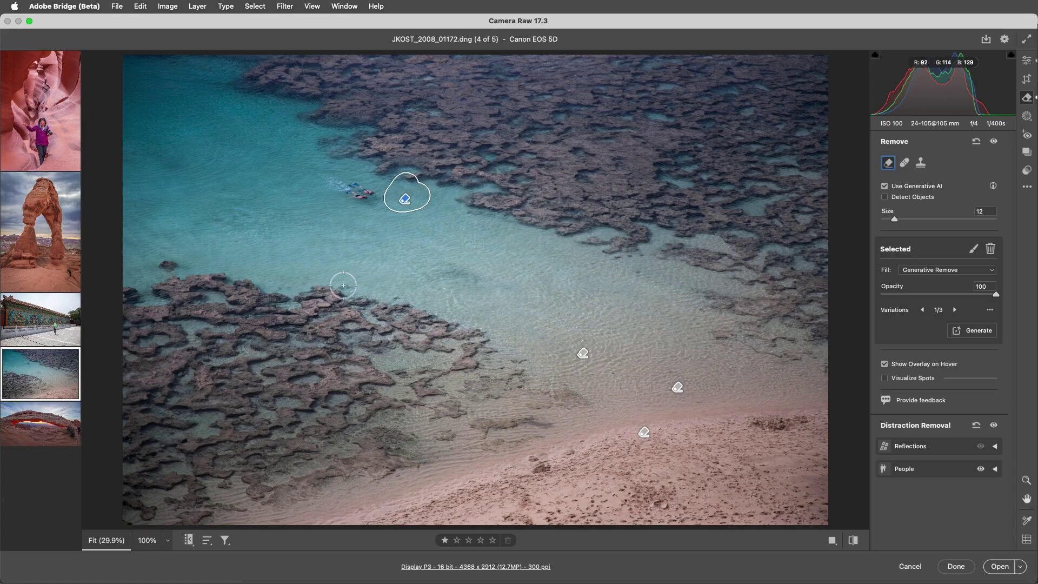
# - Paste the copied People removal onto the arch panorama _DM49049-HDR-Pano.dng
pyautogui.click(56, 434)
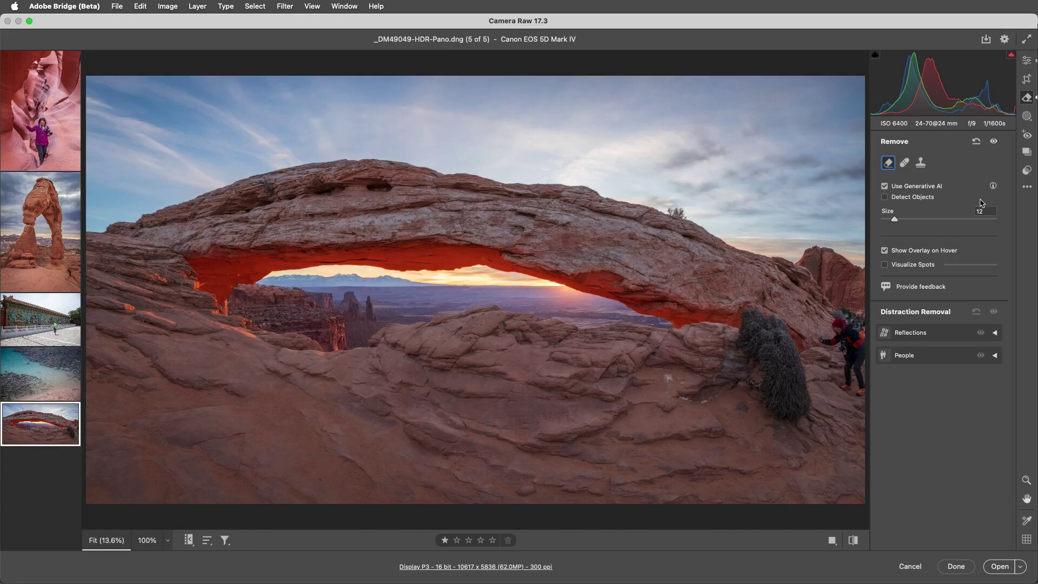
pyautogui.click(1028, 187)
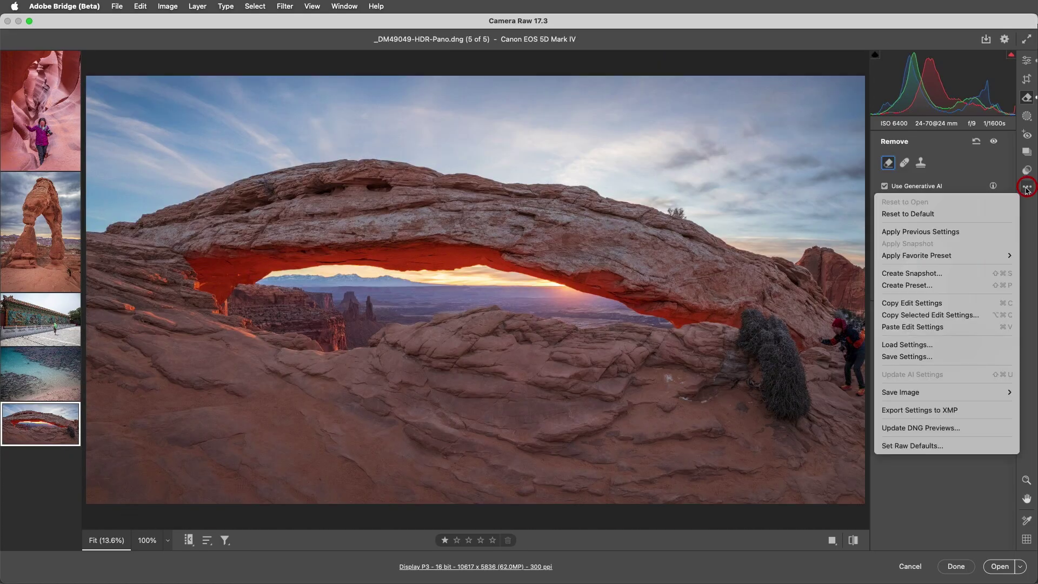
pyautogui.click(968, 327)
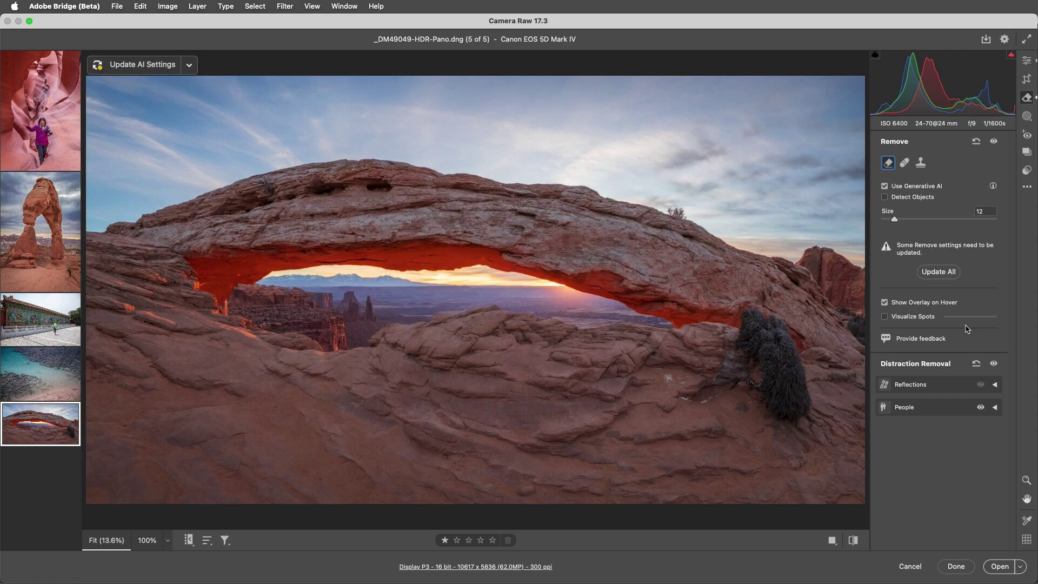
# - Create a preset named 'People Removal' that saves only the Remove > People setting
pyautogui.click(1027, 171)
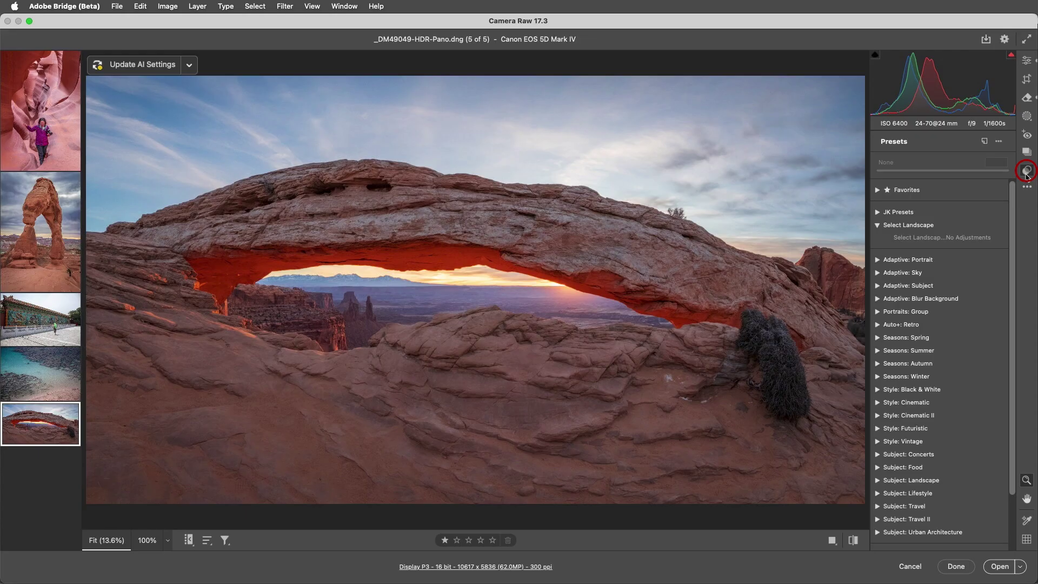
pyautogui.click(985, 142)
pyautogui.write('People Removal')
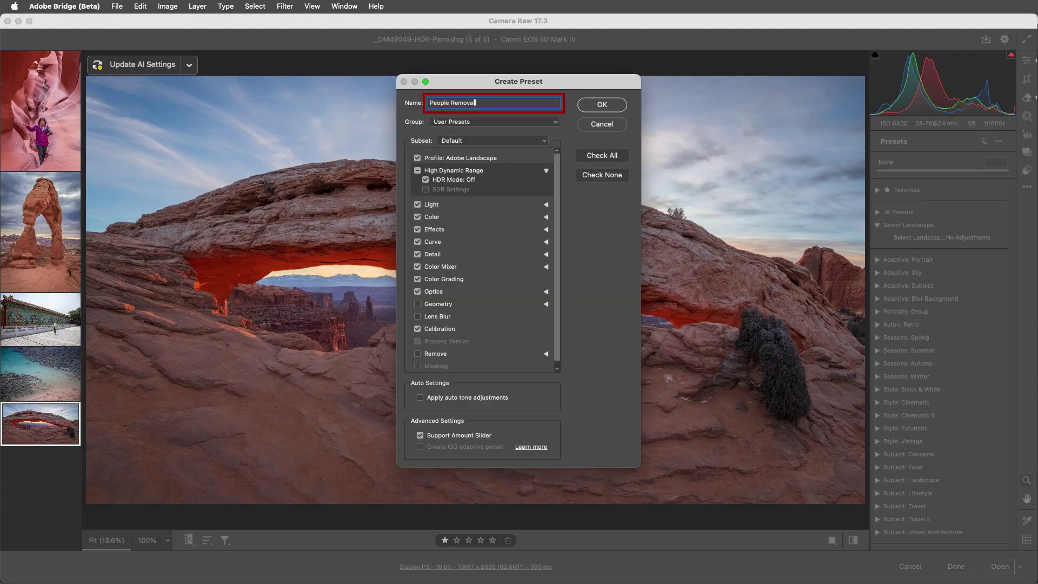
pyautogui.click(601, 175)
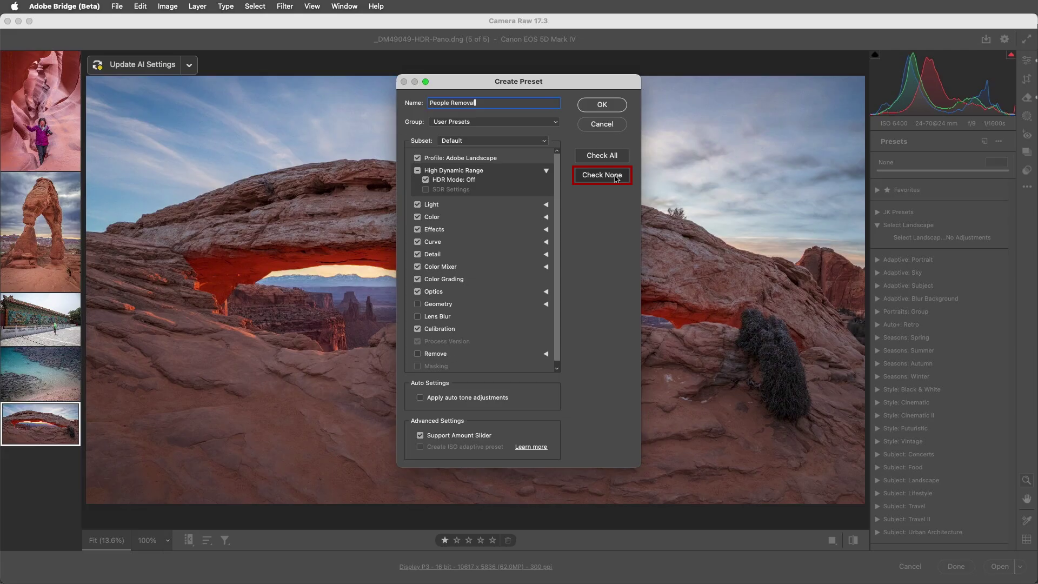
pyautogui.click(546, 332)
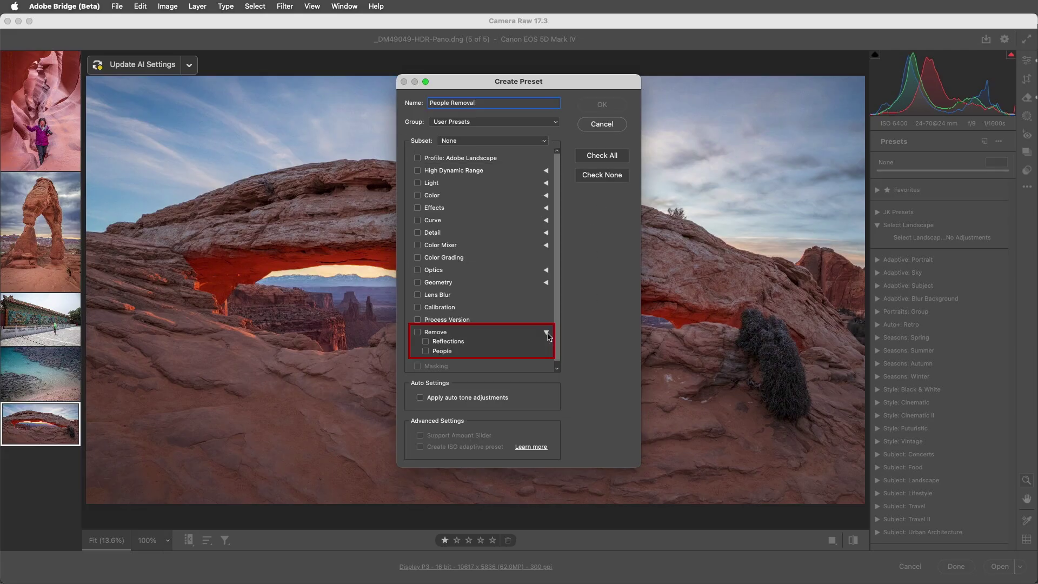
pyautogui.click(440, 351)
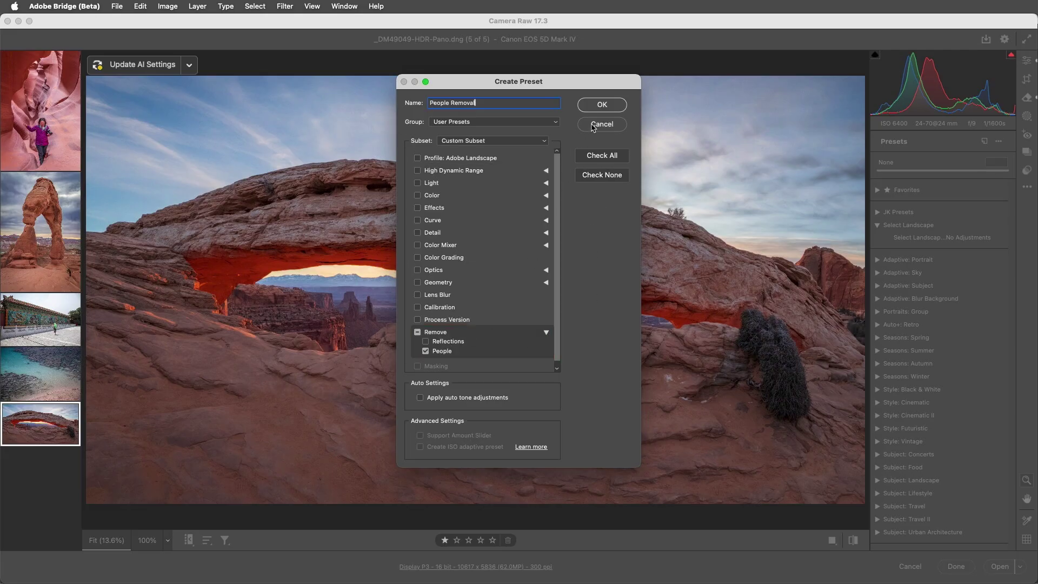
pyautogui.click(602, 106)
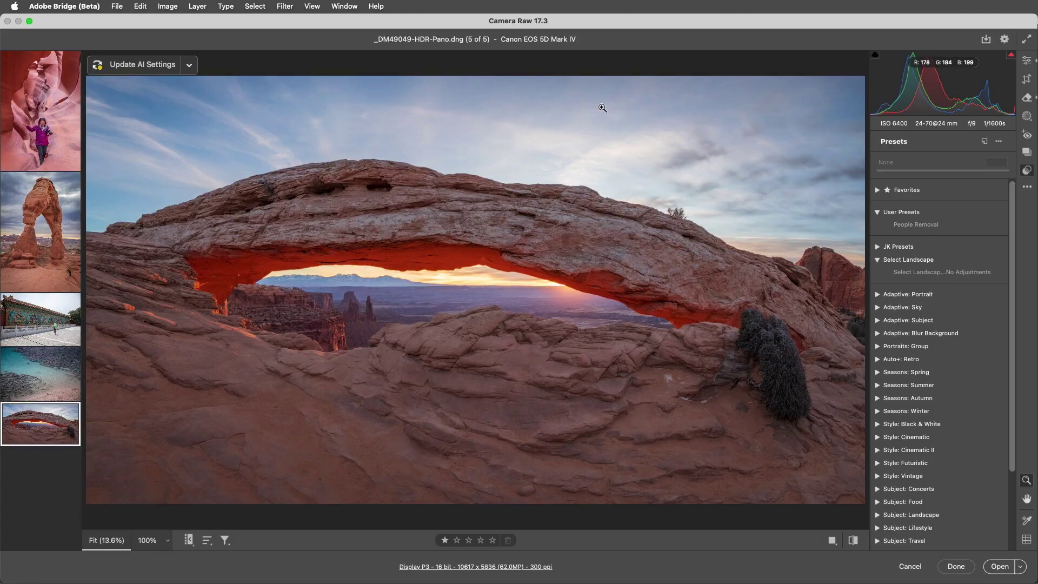